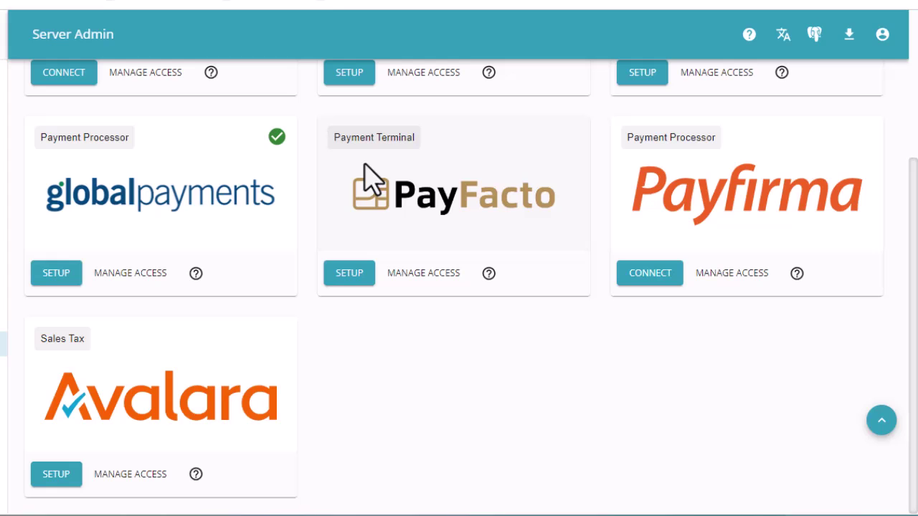
{"action": "left_click", "coordinate": [58, 279]}
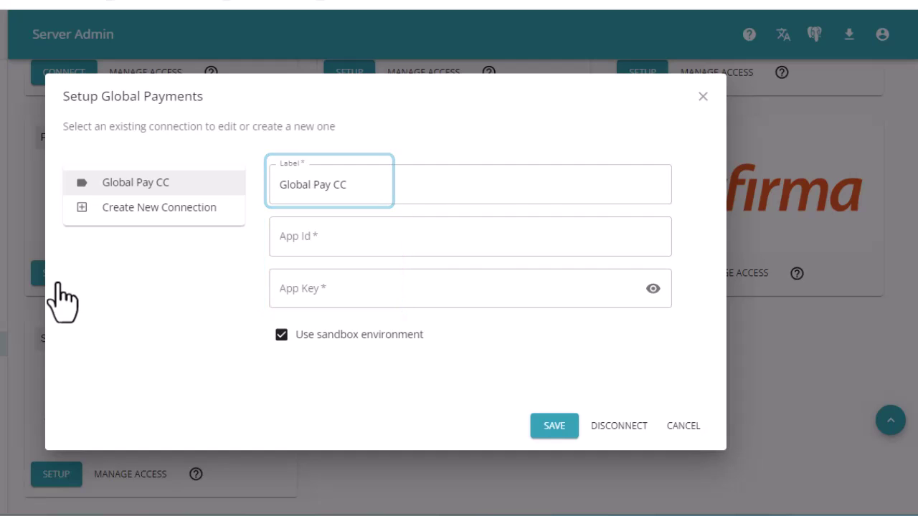
{"action": "key", "text": "Escape"}
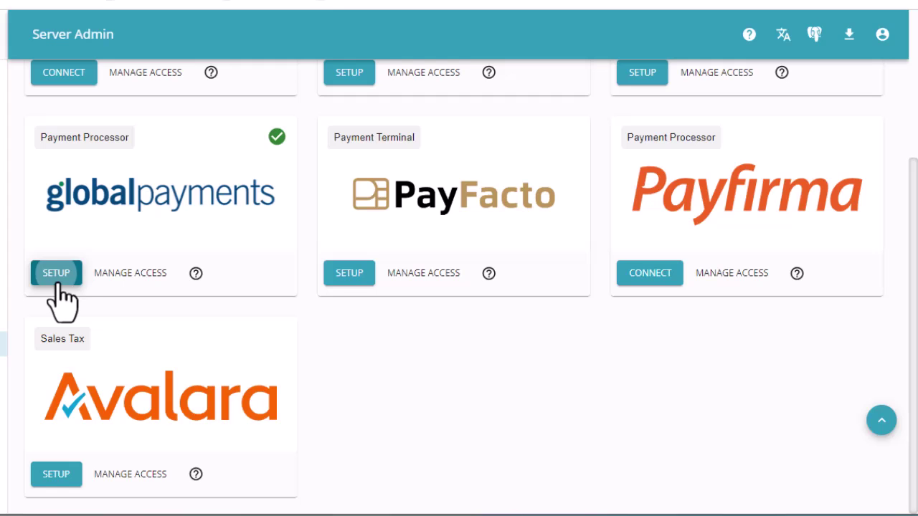
{"action": "left_click", "coordinate": [643, 281]}
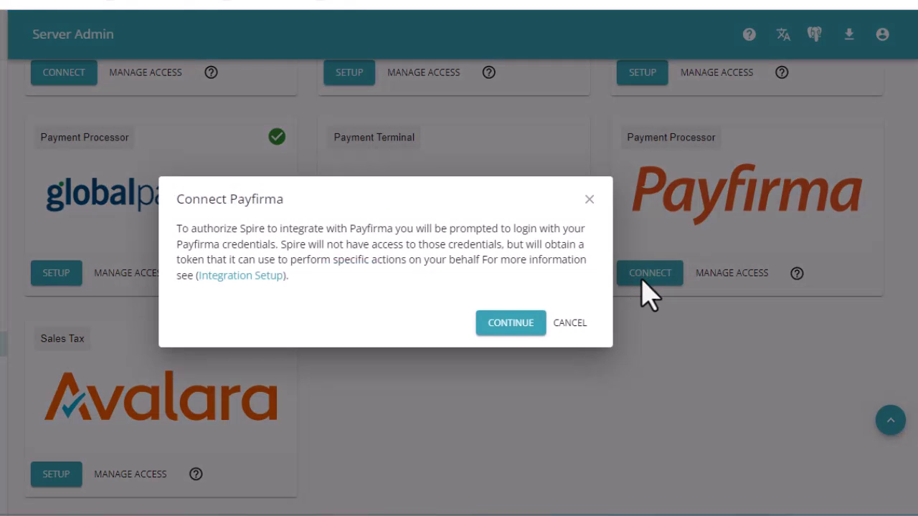
{"action": "key", "text": "Escape"}
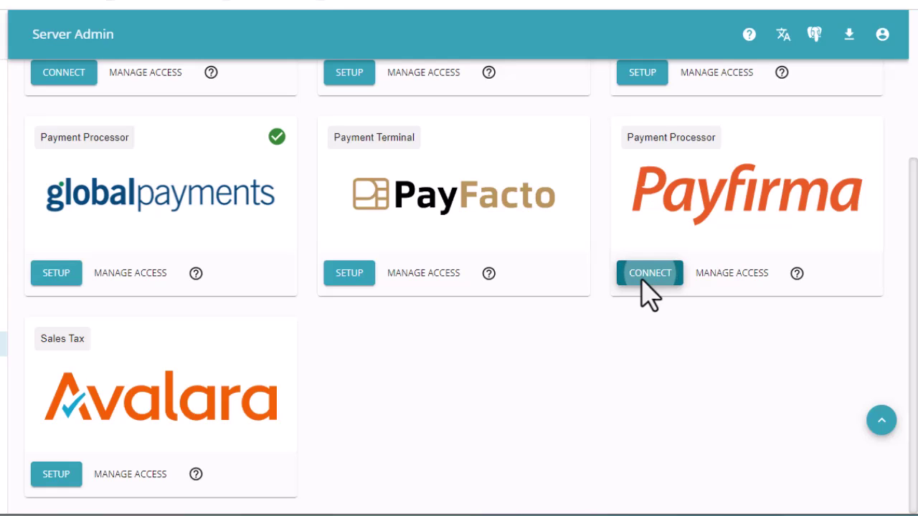
{"action": "left_click", "coordinate": [130, 273]}
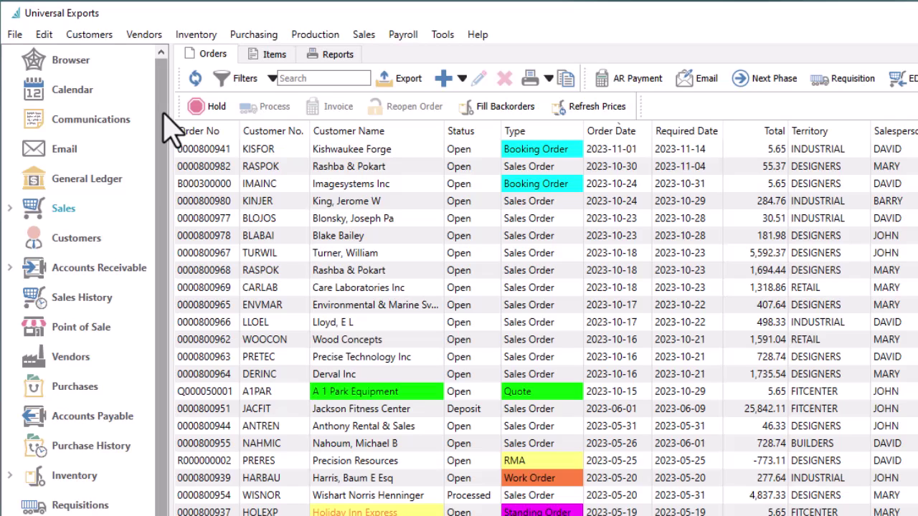
Open the Visa payment method and set its integration type to Integrated credit card processor.
{"action": "left_click", "coordinate": [42, 35]}
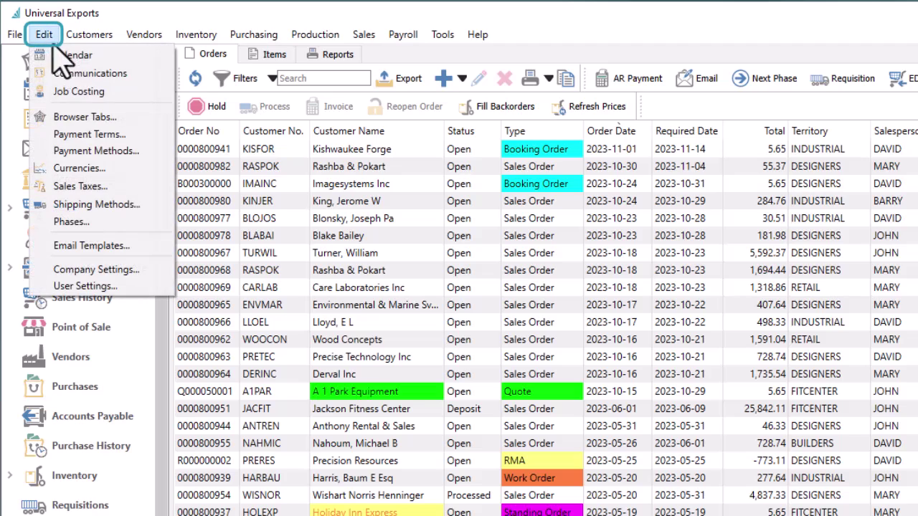
{"action": "left_click", "coordinate": [108, 153]}
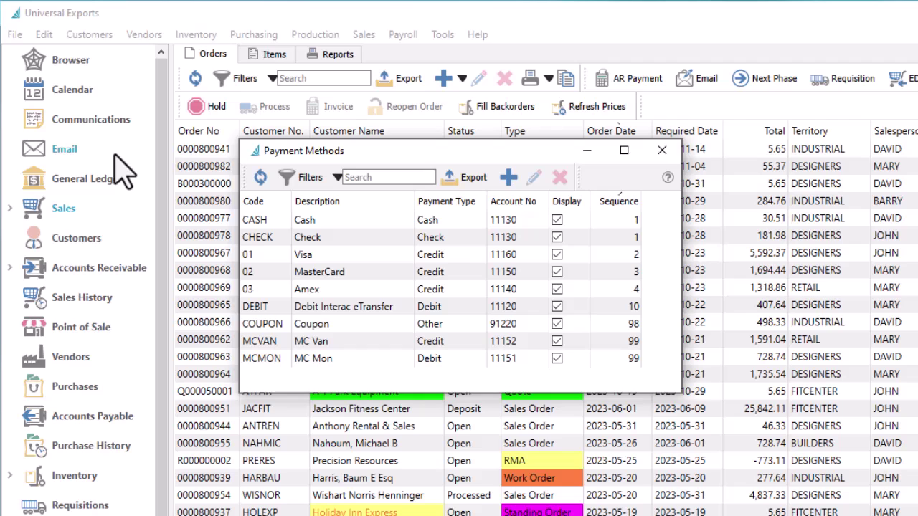
{"action": "double_click", "coordinate": [419, 257]}
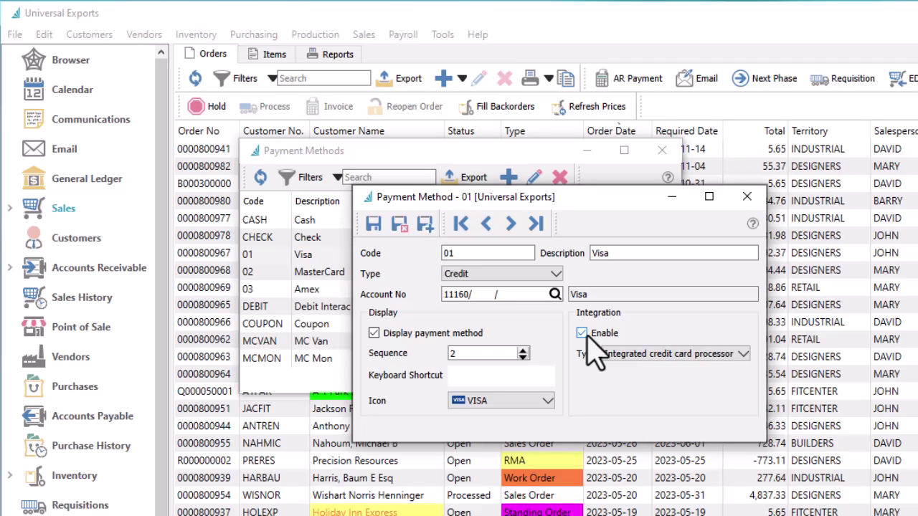
{"action": "left_click", "coordinate": [744, 354]}
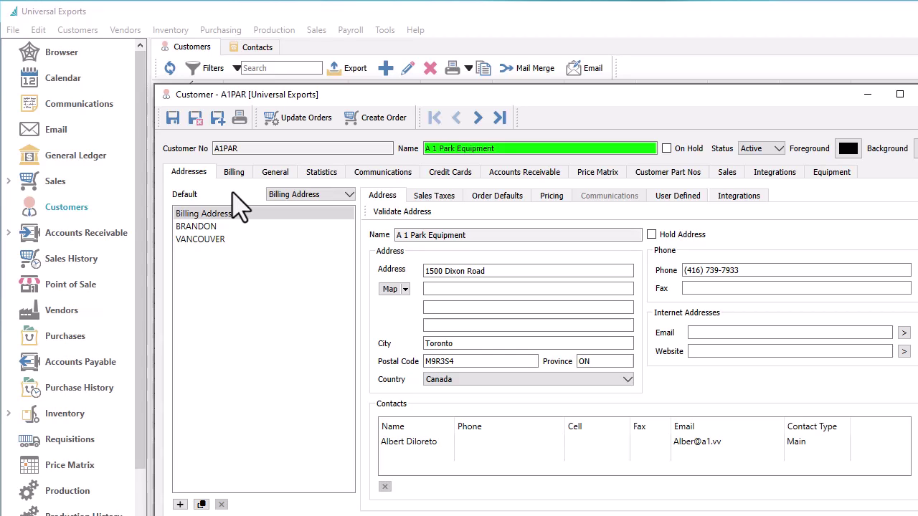
Add a new Visa card for the customer with its card number and expiry 09/27.
{"action": "left_click", "coordinate": [424, 178]}
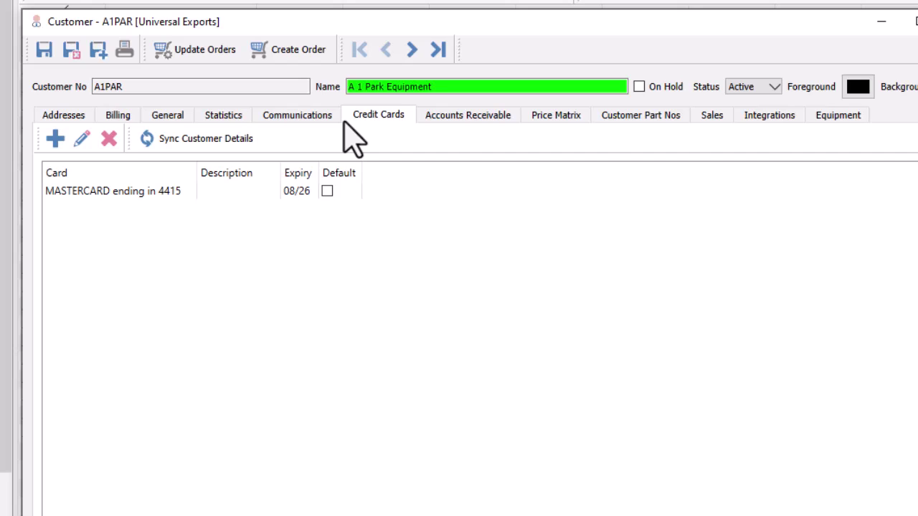
{"action": "left_click", "coordinate": [59, 142]}
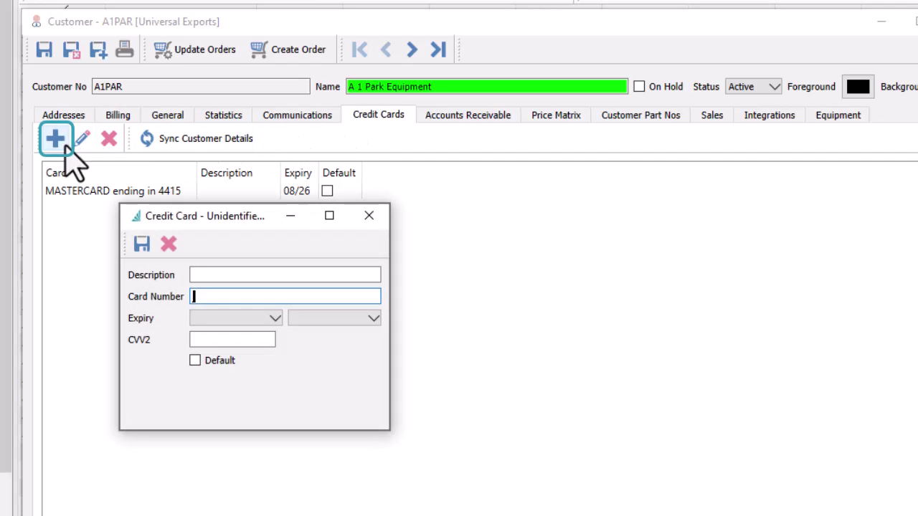
{"action": "key", "text": "Tab"}
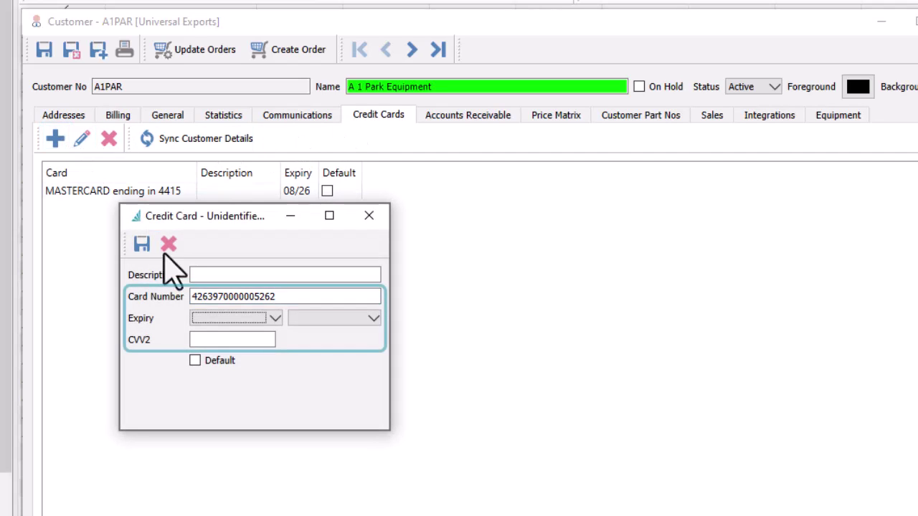
{"action": "left_click", "coordinate": [195, 318]}
{"action": "left_click", "coordinate": [212, 428]}
{"action": "left_click", "coordinate": [322, 320]}
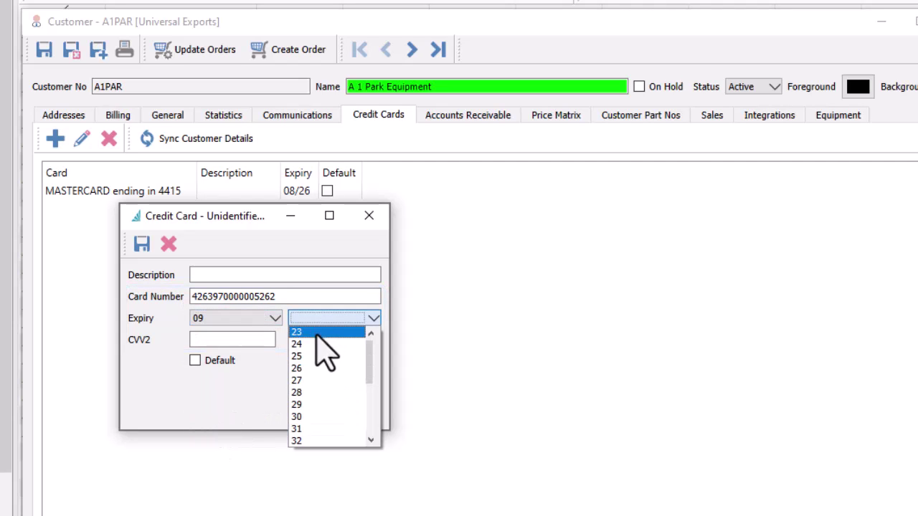
{"action": "left_click", "coordinate": [315, 380]}
Enter the card's CVV2 code, save the Visa card, and reopen it to verify.
{"action": "left_click", "coordinate": [258, 340]}
{"action": "type", "text": "999"}
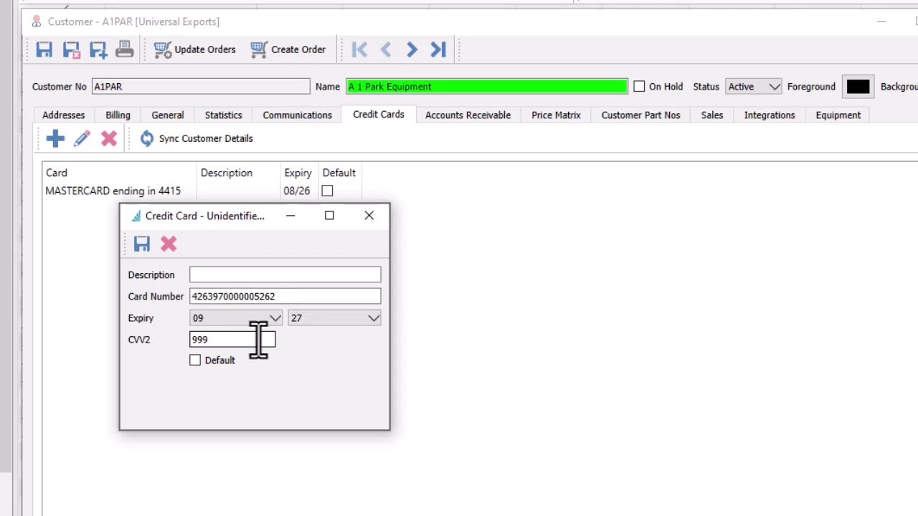
{"action": "key", "text": "Tab"}
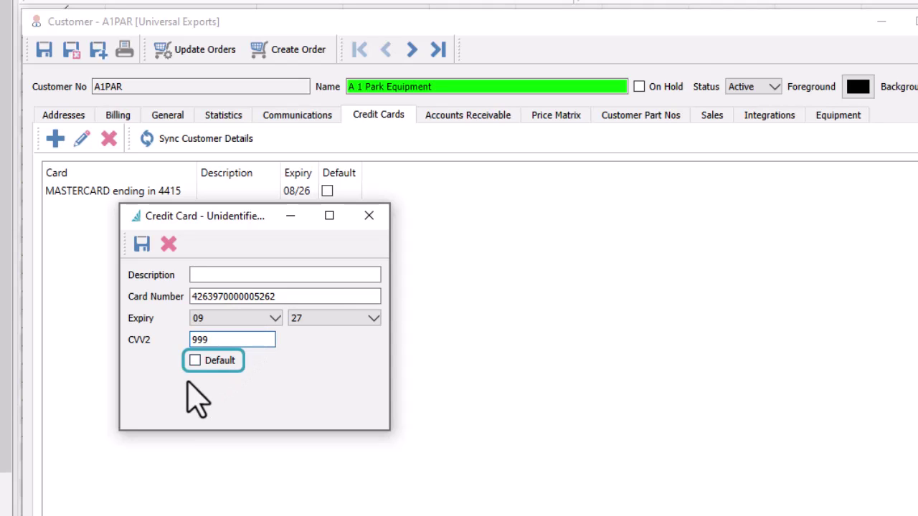
{"action": "left_click", "coordinate": [143, 246]}
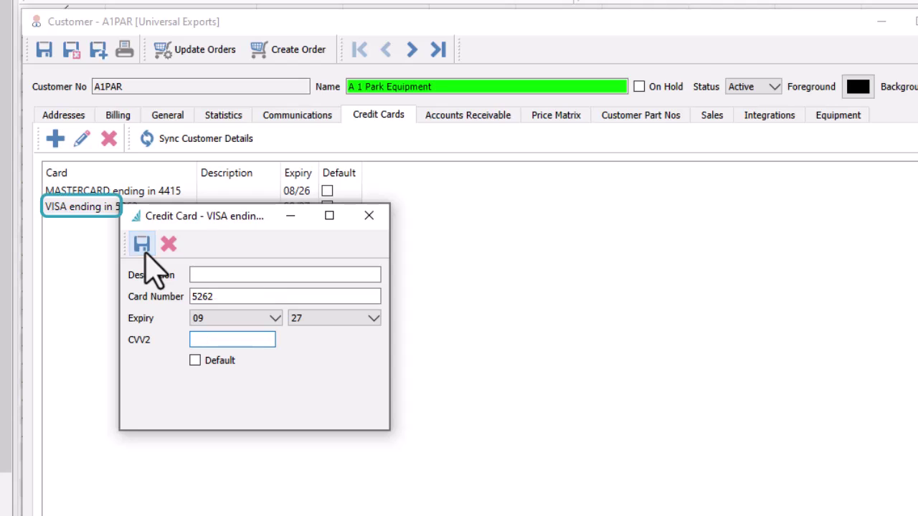
{"action": "left_click", "coordinate": [374, 216]}
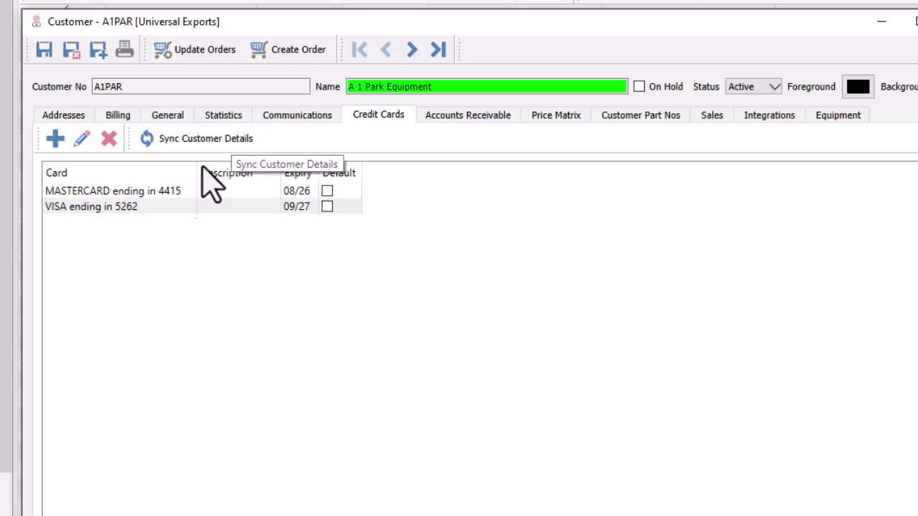
{"action": "double_click", "coordinate": [160, 209]}
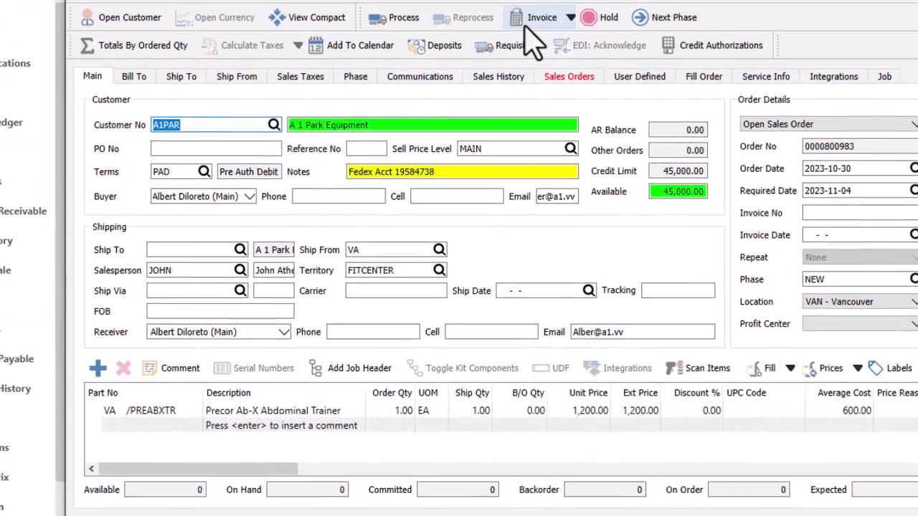
Pay the order's 1,412.50 balance with the customer's saved Visa card.
{"action": "left_click", "coordinate": [524, 61]}
{"action": "key", "text": "F5"}
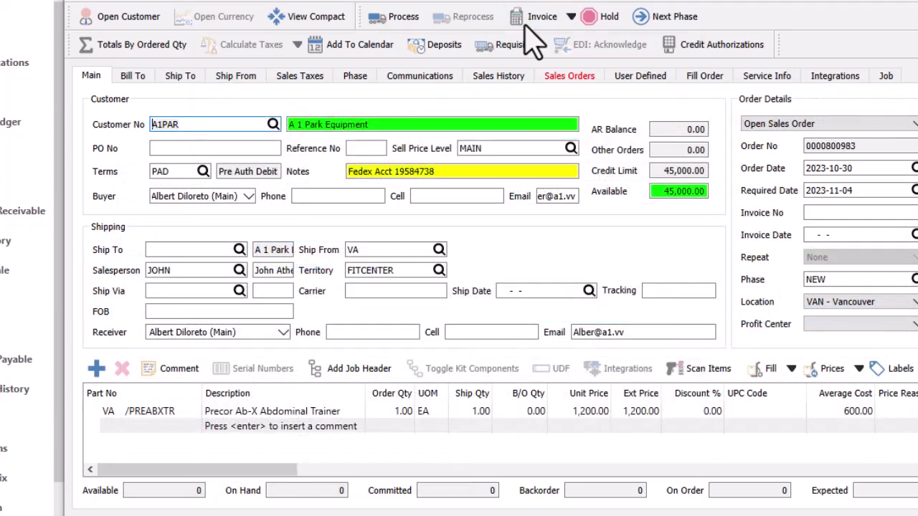
{"action": "left_click", "coordinate": [525, 30]}
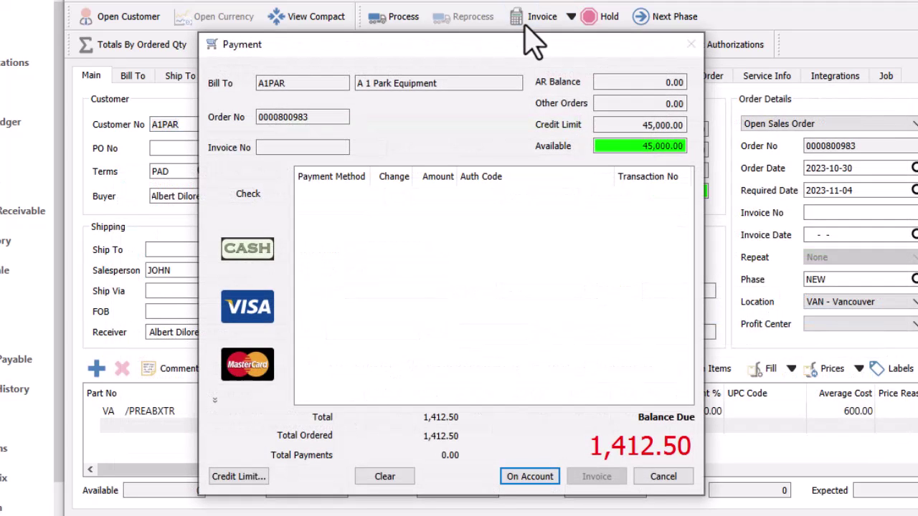
{"action": "left_click", "coordinate": [275, 330]}
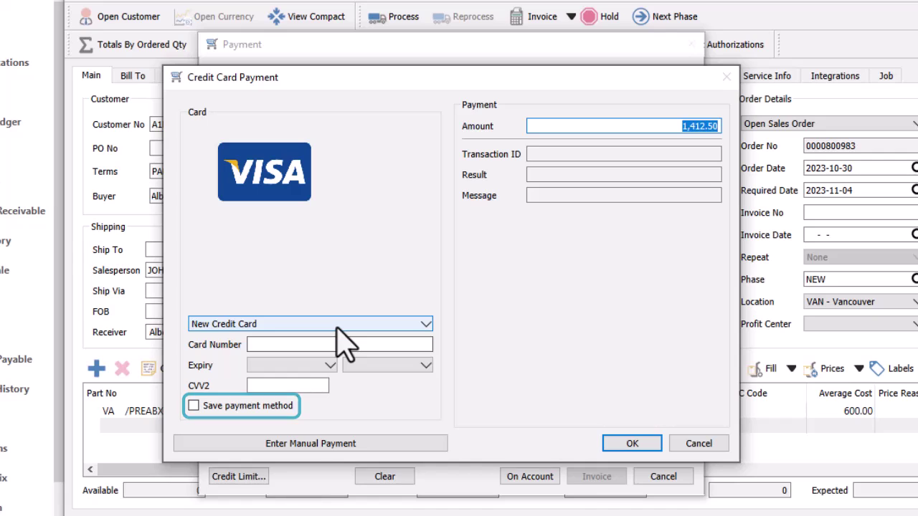
{"action": "left_click", "coordinate": [344, 326]}
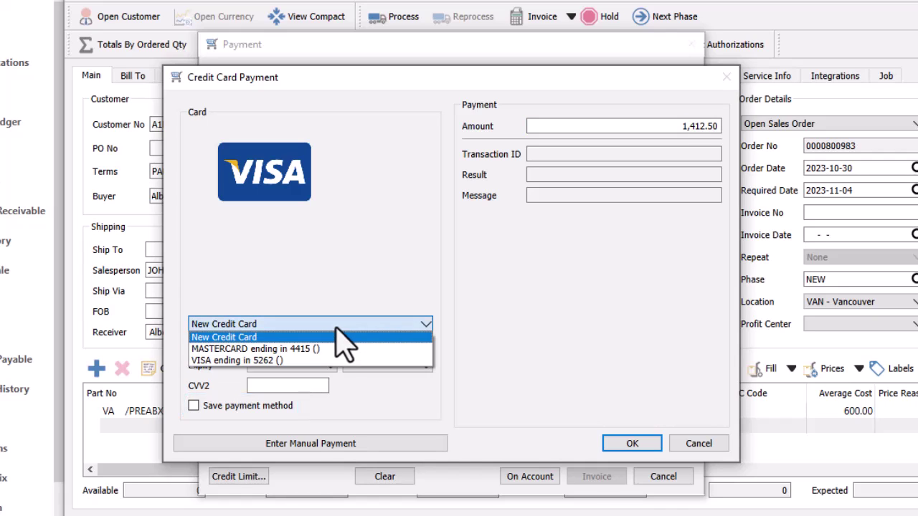
{"action": "left_click", "coordinate": [324, 361]}
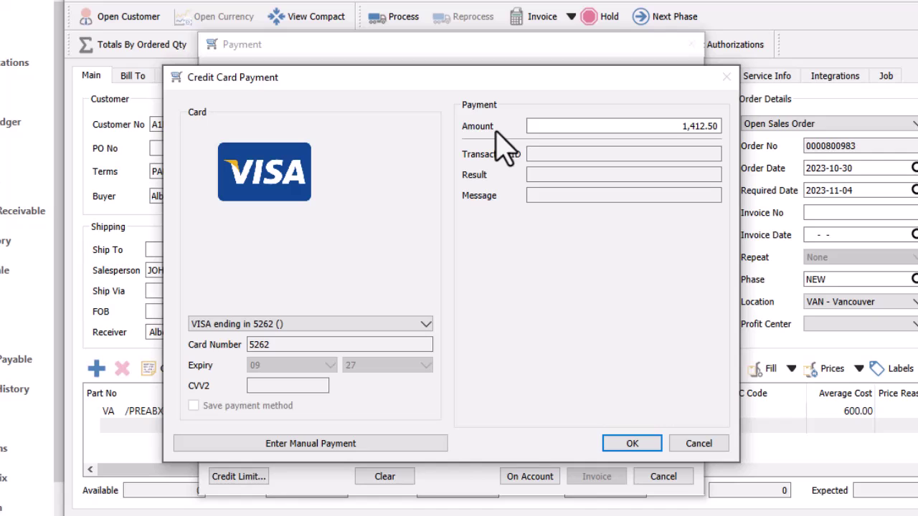
{"action": "left_click", "coordinate": [604, 440]}
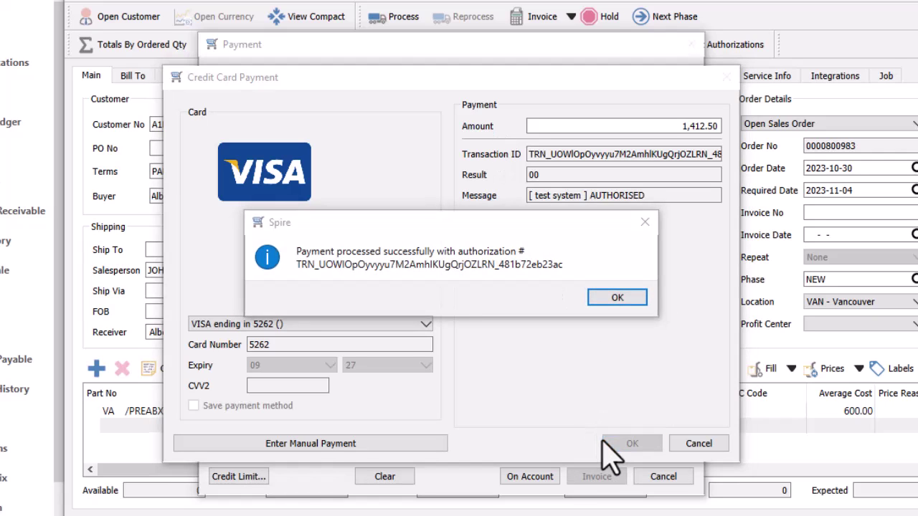
{"action": "left_click", "coordinate": [598, 299]}
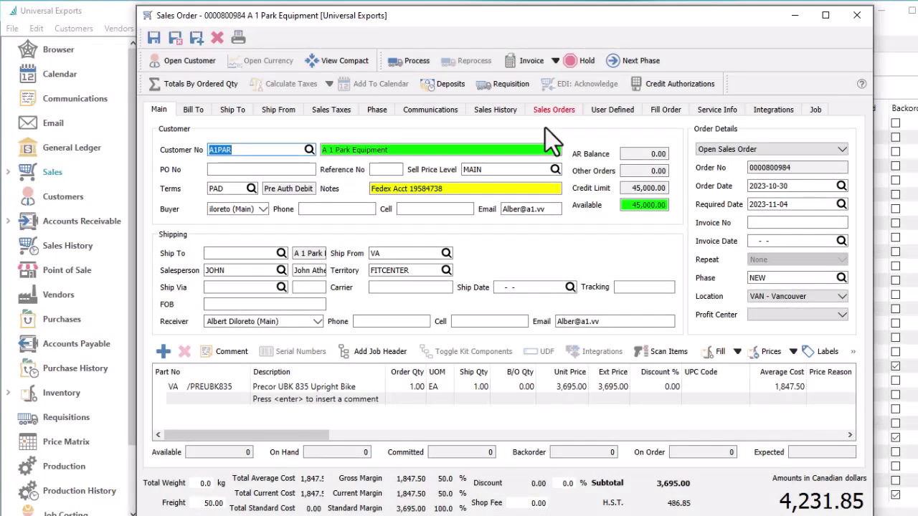
Authorize 4,231.85 on the saved Visa card and capture it as an order deposit.
{"action": "left_click", "coordinate": [661, 100]}
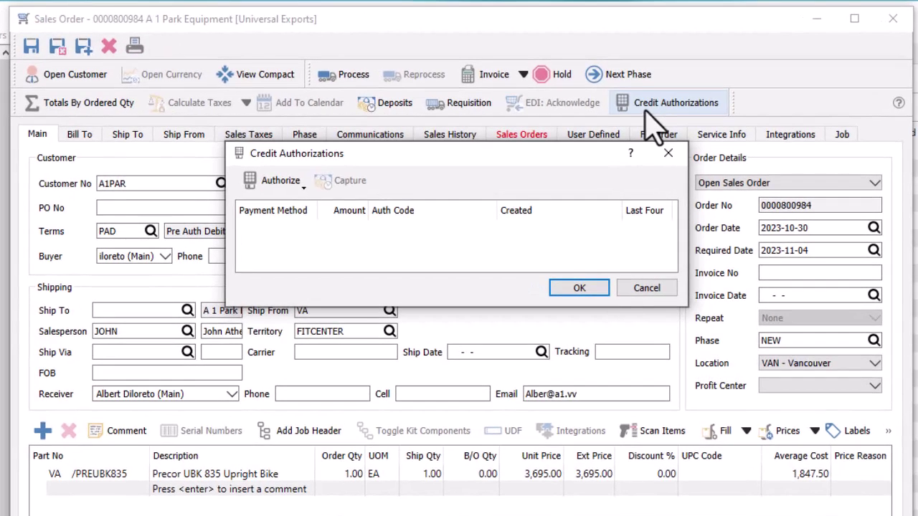
{"action": "left_click", "coordinate": [302, 188]}
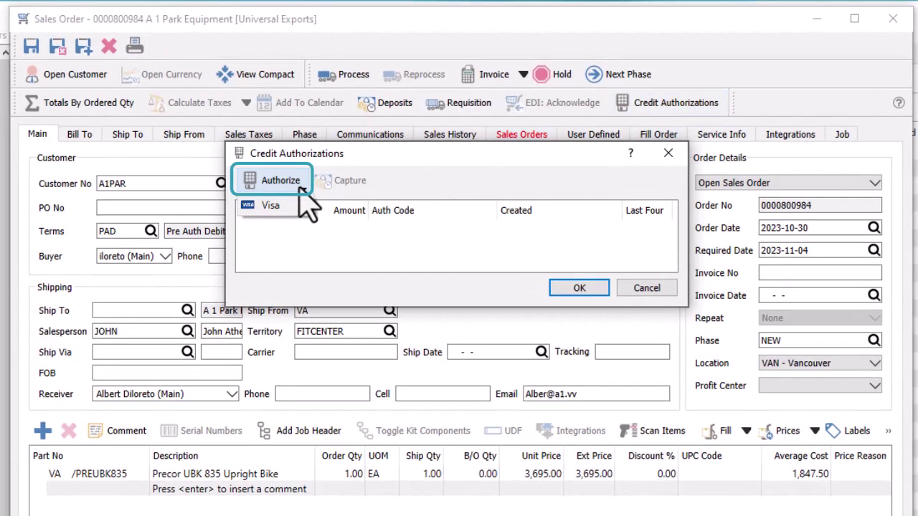
{"action": "left_click", "coordinate": [291, 205]}
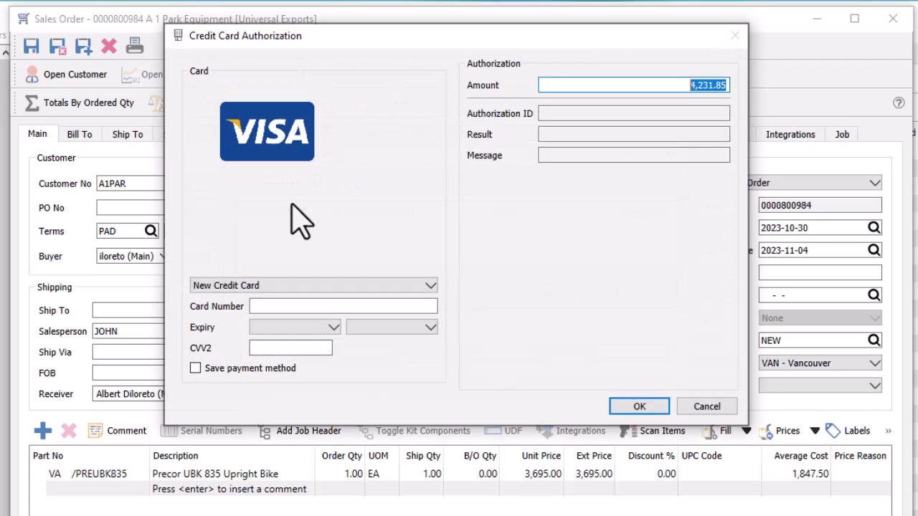
{"action": "left_click", "coordinate": [286, 286]}
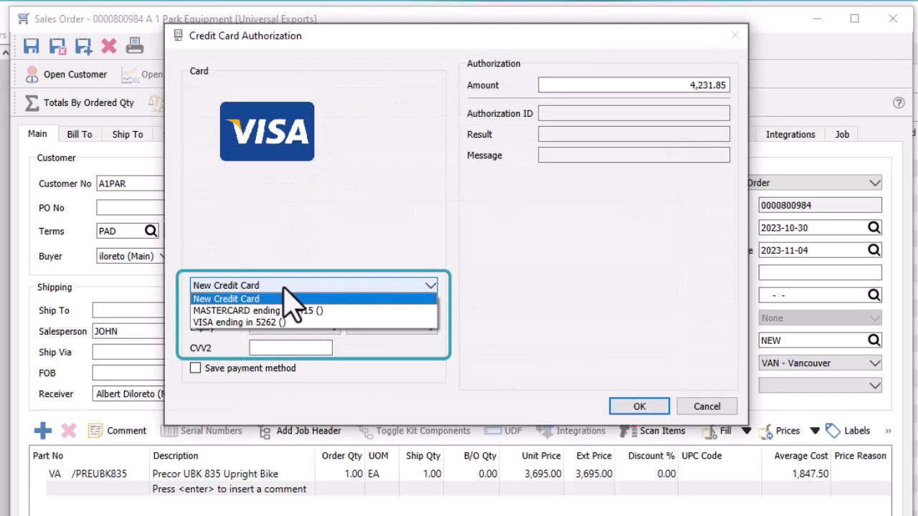
{"action": "left_click", "coordinate": [283, 322]}
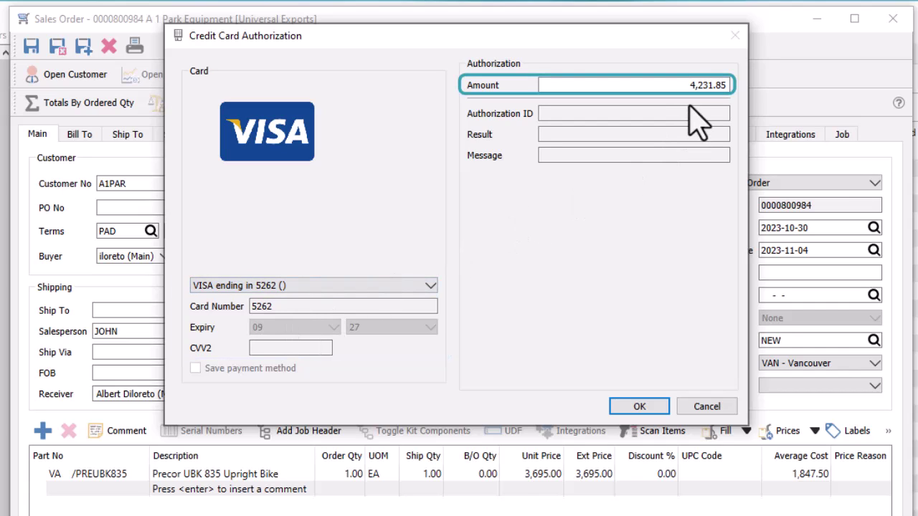
{"action": "left_click", "coordinate": [639, 407]}
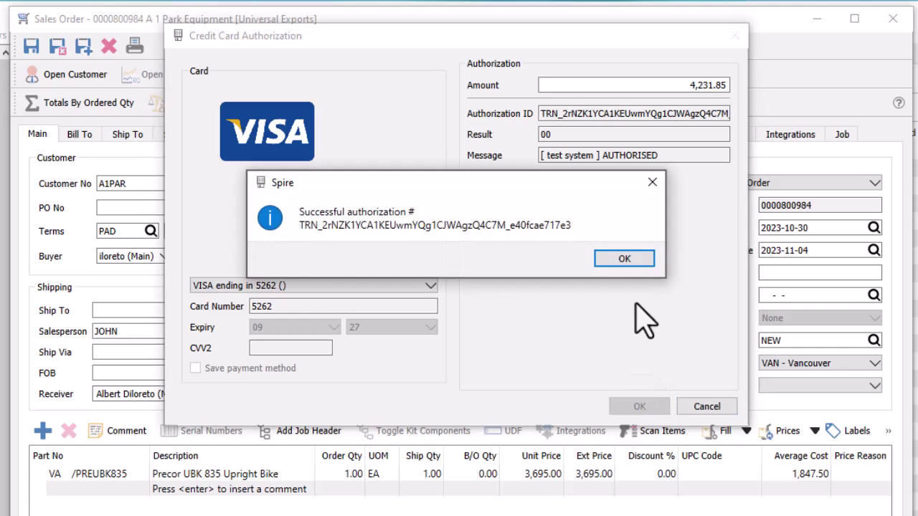
{"action": "left_click", "coordinate": [629, 260]}
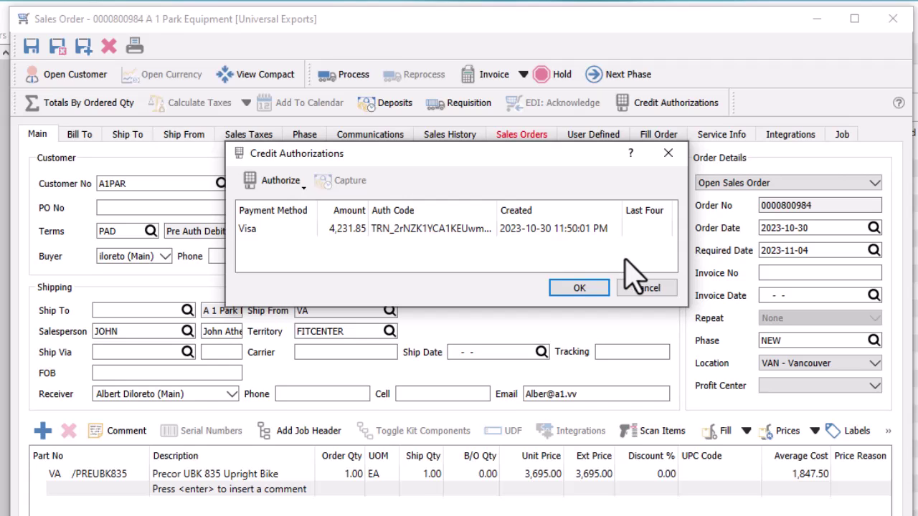
{"action": "left_click", "coordinate": [490, 231]}
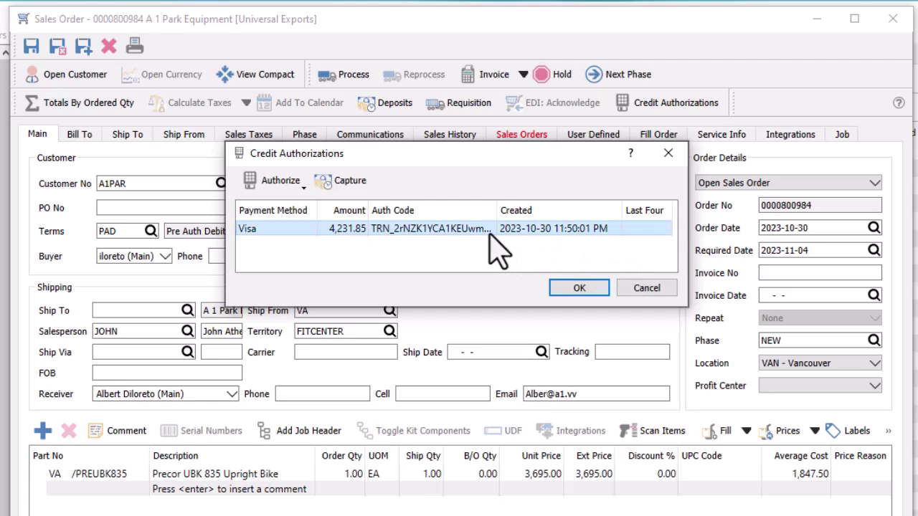
{"action": "left_click", "coordinate": [339, 190]}
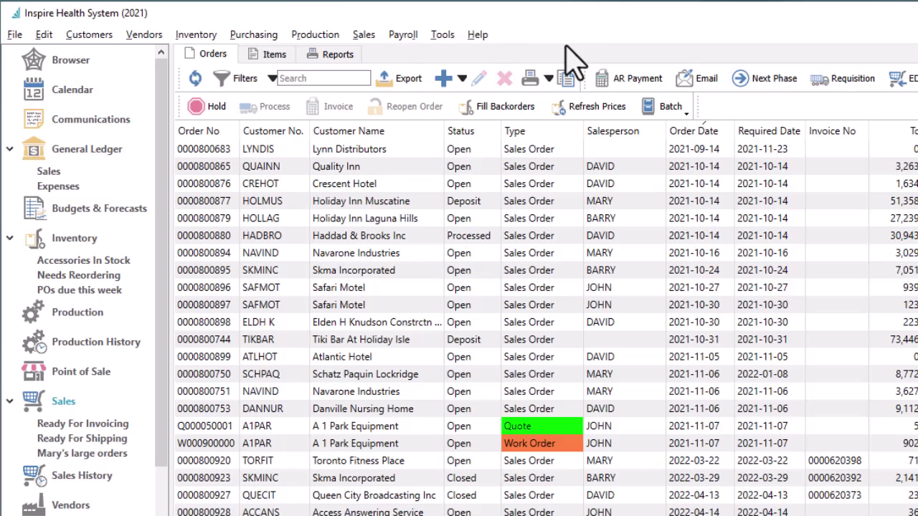
{"action": "left_click", "coordinate": [364, 35]}
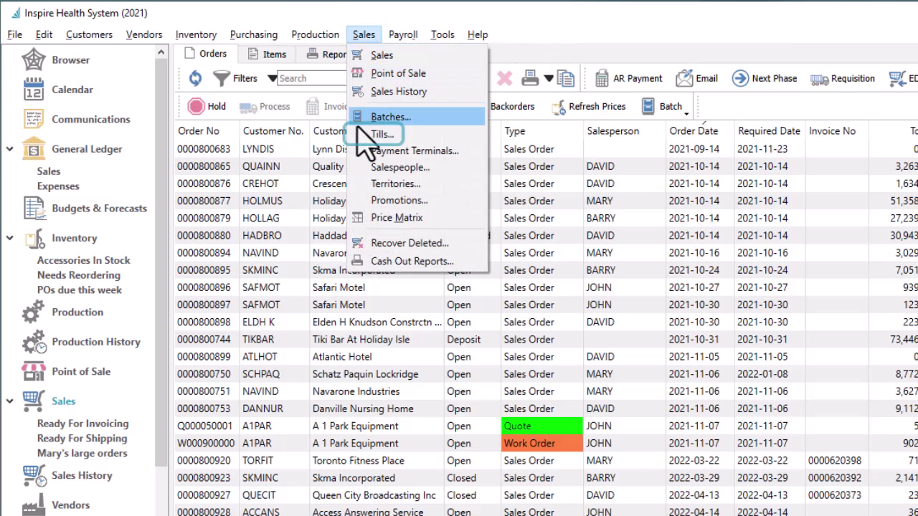
{"action": "left_click", "coordinate": [380, 135]}
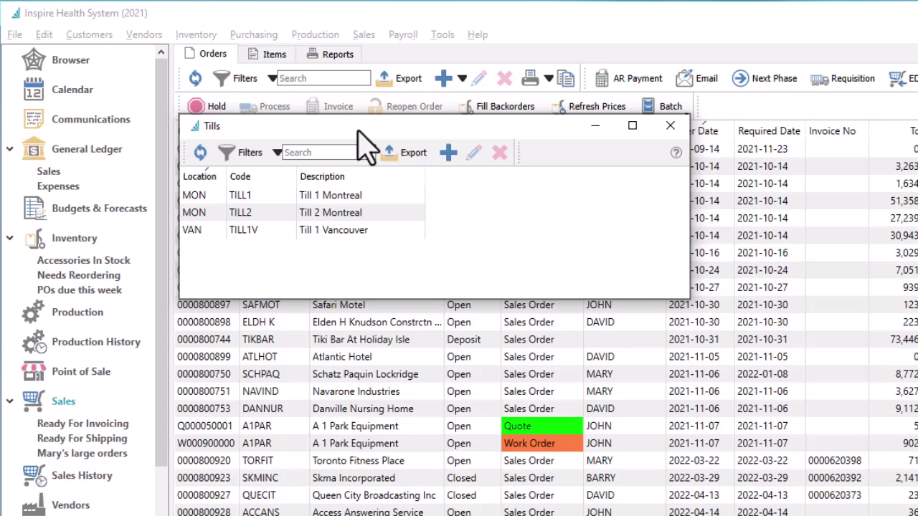
{"action": "double_click", "coordinate": [372, 195]}
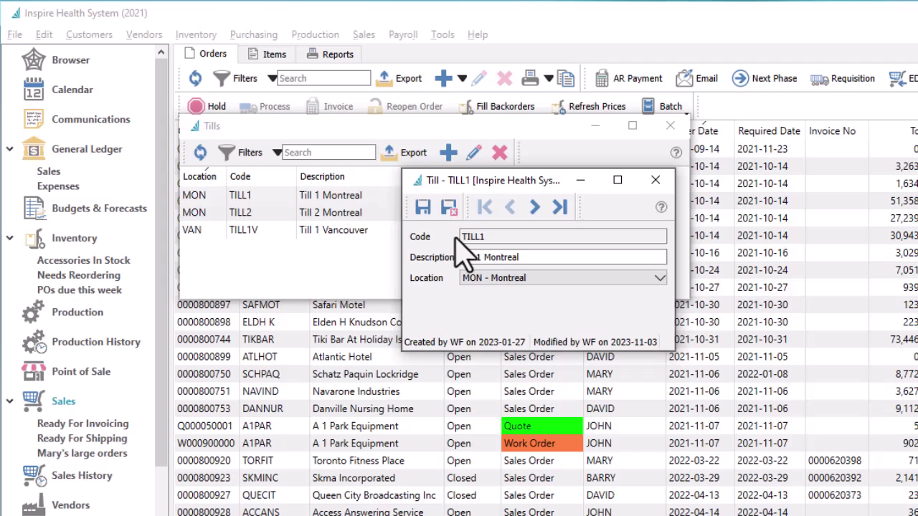
{"action": "left_click", "coordinate": [534, 279]}
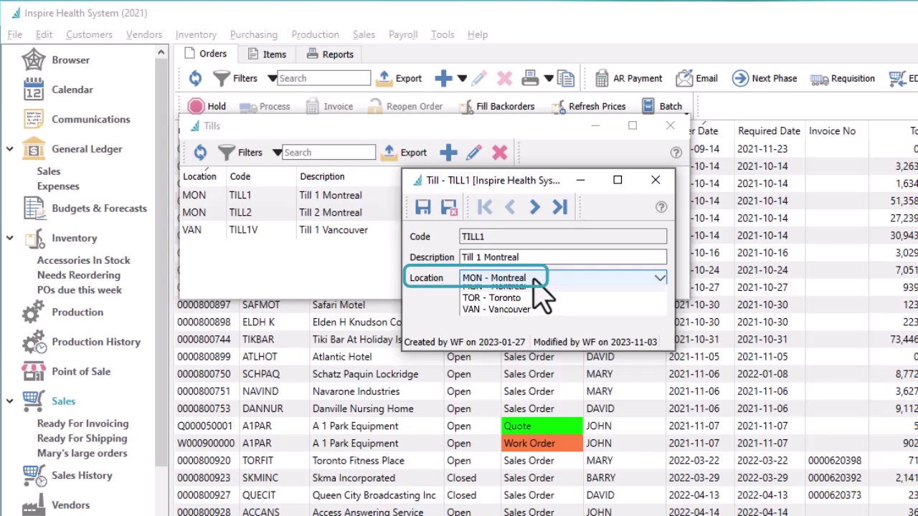
{"action": "left_click", "coordinate": [533, 280]}
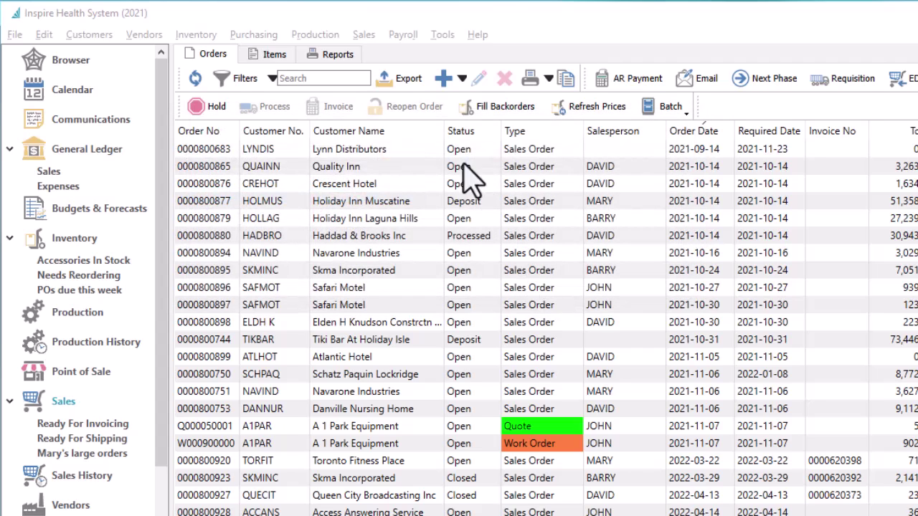
Review payment terminal T1's settings in the Sales payment terminals list.
{"action": "left_click", "coordinate": [364, 36]}
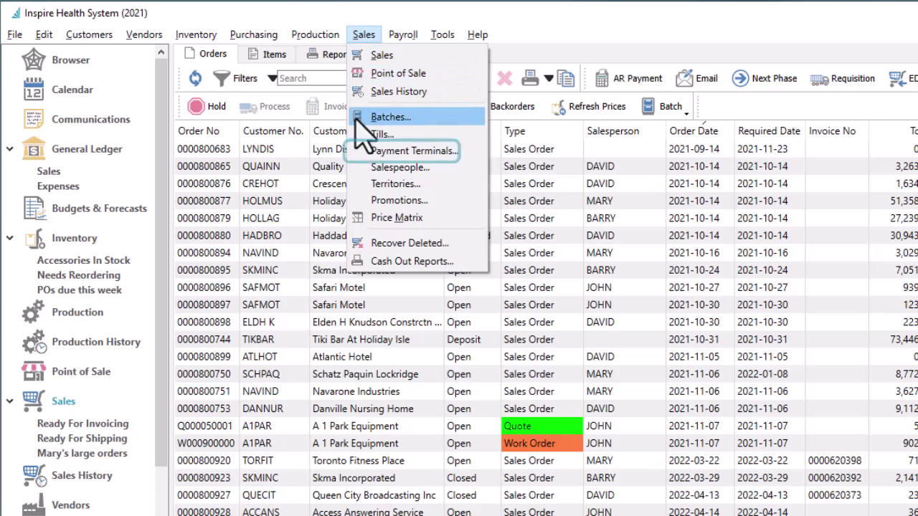
{"action": "left_click", "coordinate": [402, 152]}
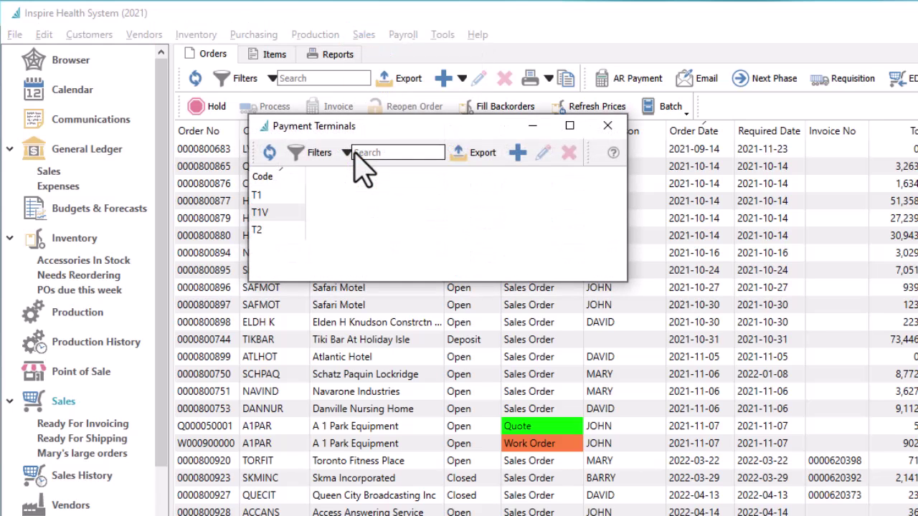
{"action": "double_click", "coordinate": [300, 196]}
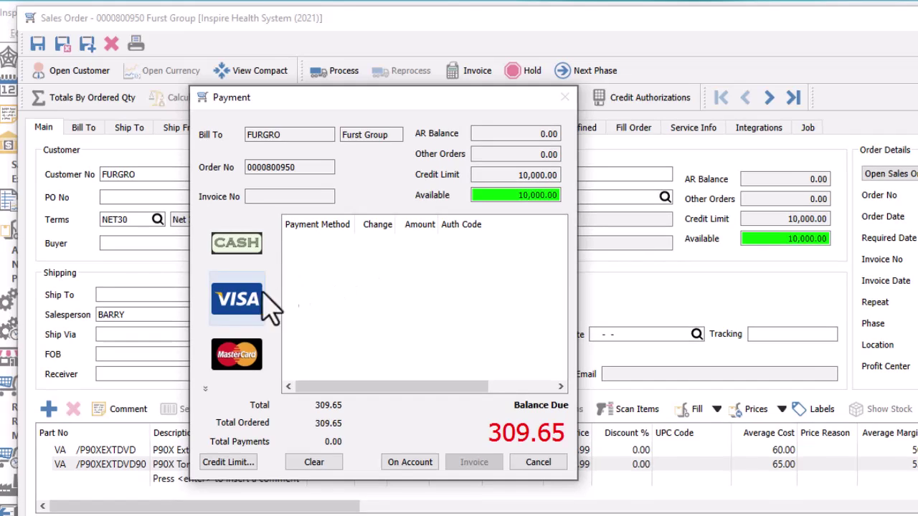
Send the 309.65 Visa payment to payment terminal T1.
{"action": "left_click", "coordinate": [247, 305]}
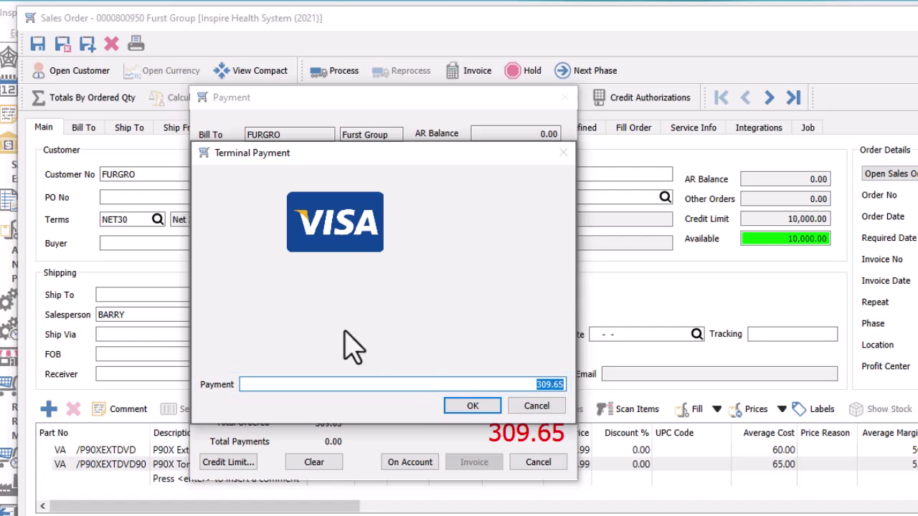
{"action": "left_click", "coordinate": [456, 409]}
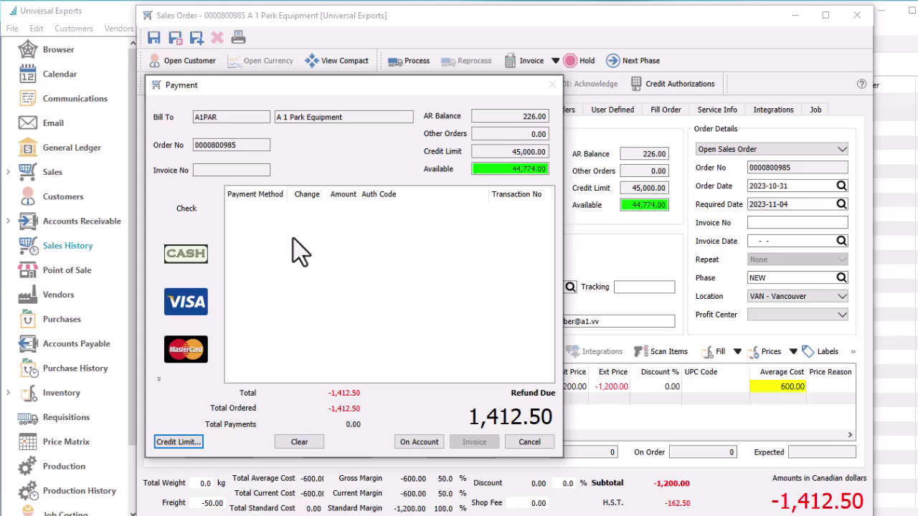
Refund 1,412.50 to the saved Visa card against the original 1,412.50 sale.
{"action": "left_click", "coordinate": [198, 311]}
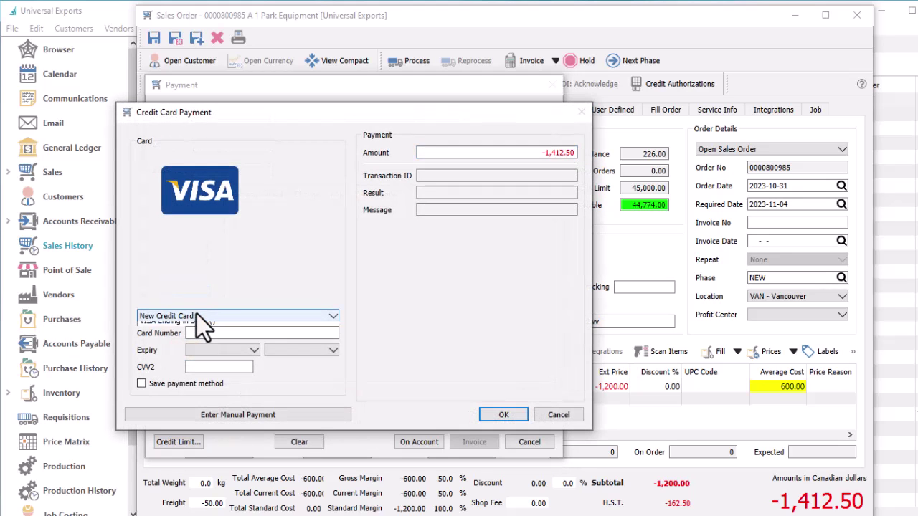
{"action": "left_click", "coordinate": [197, 314]}
{"action": "left_click", "coordinate": [193, 346]}
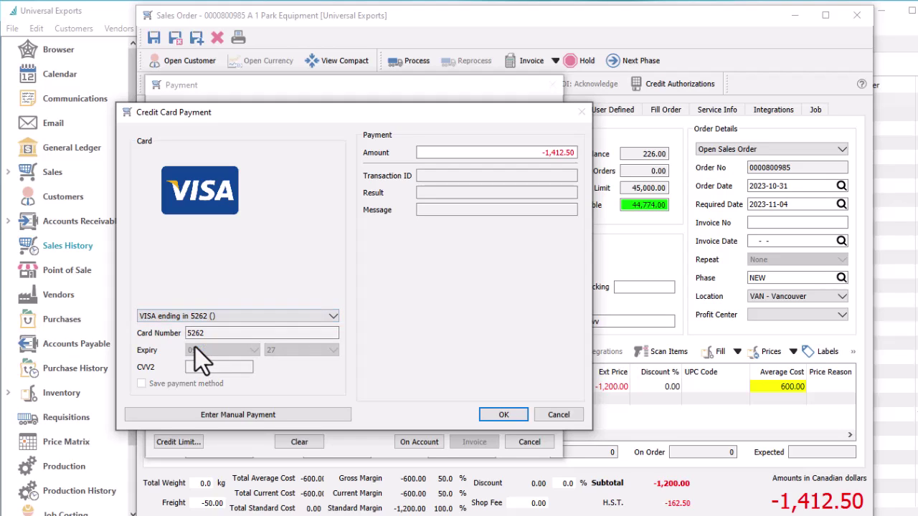
{"action": "left_click", "coordinate": [481, 416]}
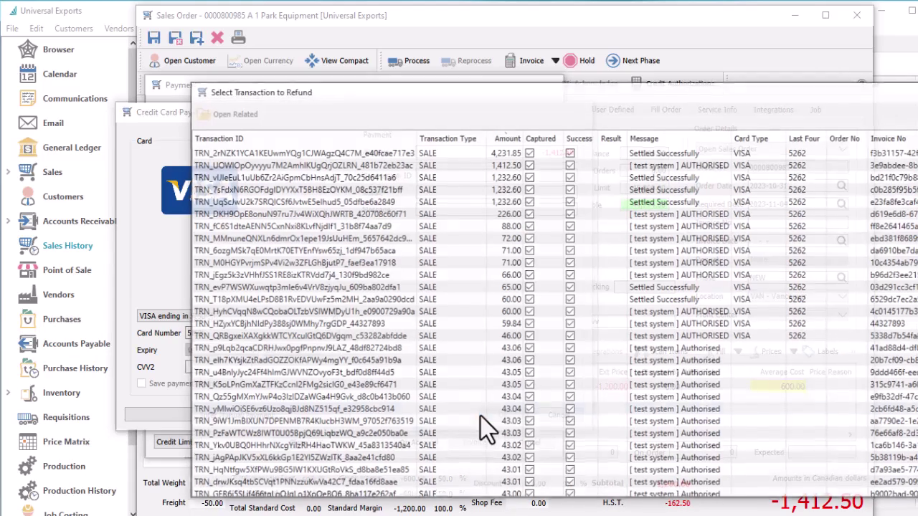
{"action": "double_click", "coordinate": [386, 167]}
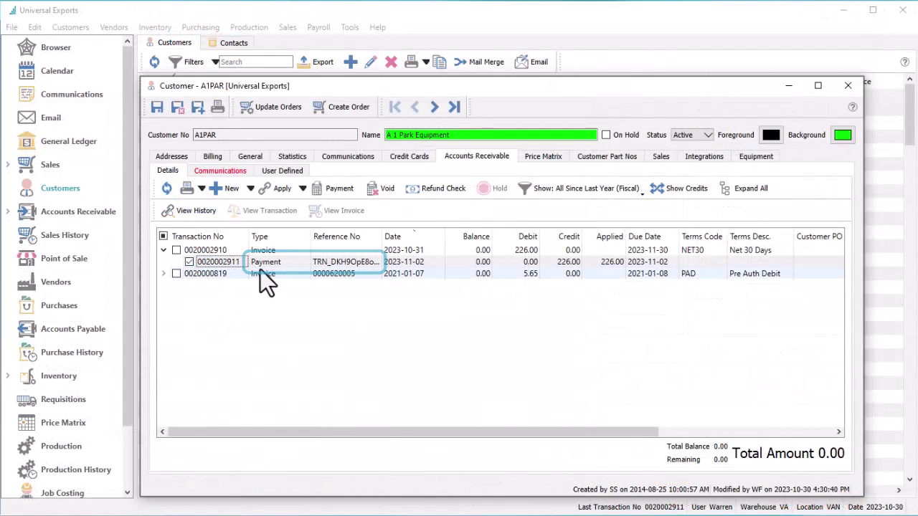
Unapply the 226.00 payment from its invoice and void it, refunding the original payment method.
{"action": "left_click", "coordinate": [302, 188]}
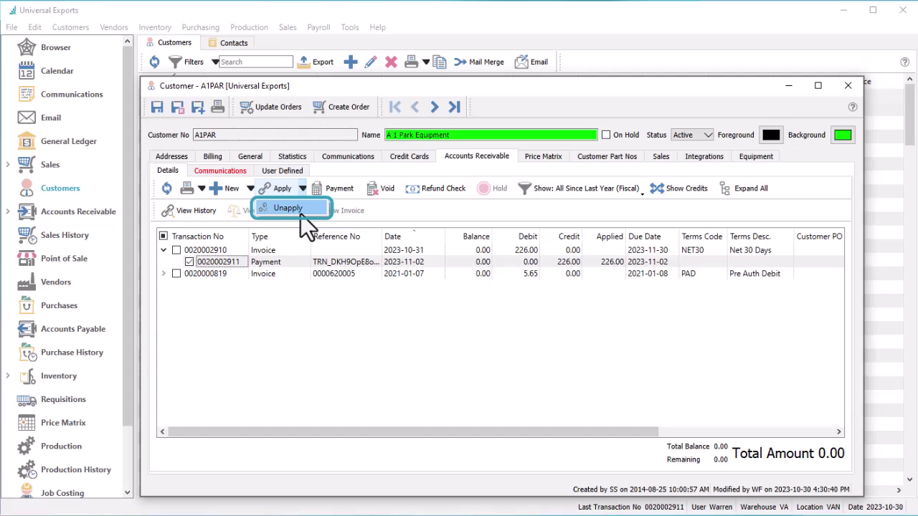
{"action": "left_click", "coordinate": [290, 209]}
{"action": "left_click", "coordinate": [176, 250]}
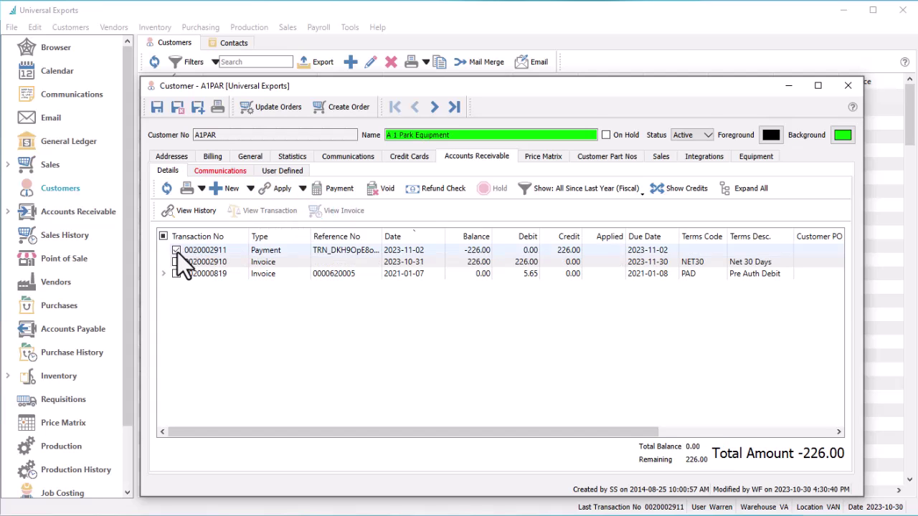
{"action": "left_click", "coordinate": [380, 189]}
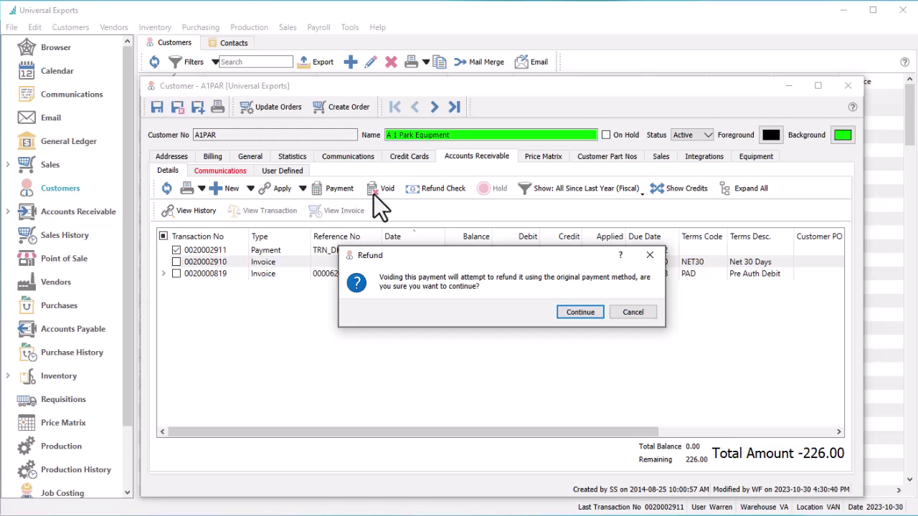
{"action": "left_click", "coordinate": [559, 317]}
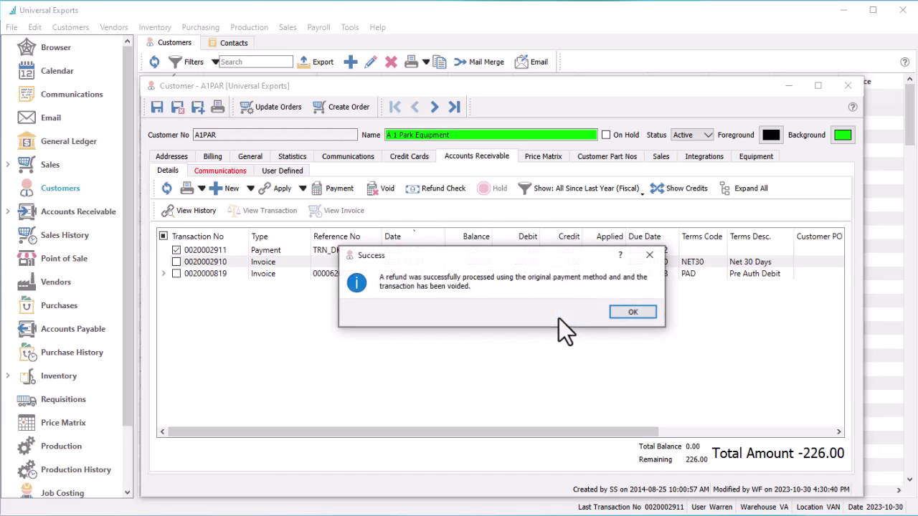